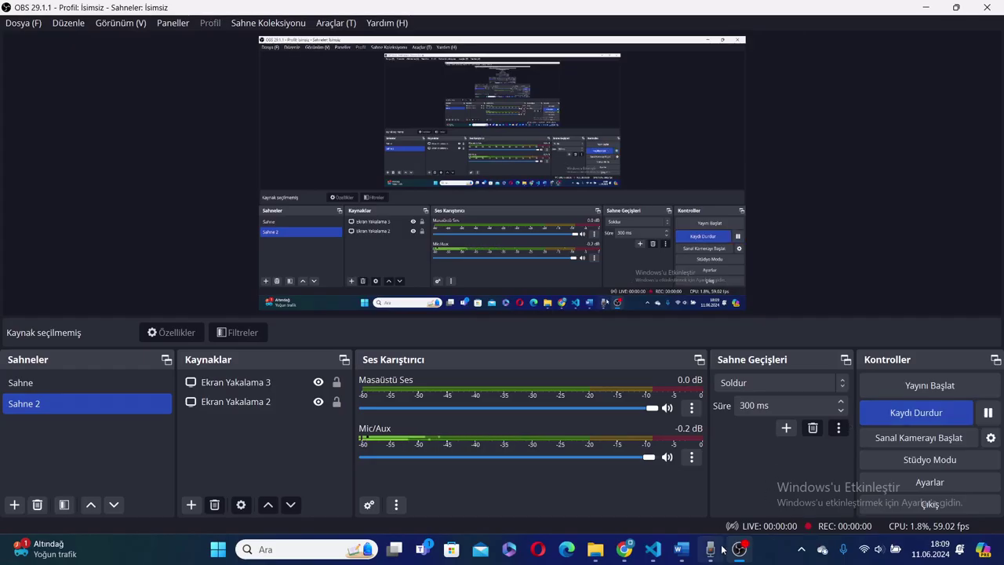
Go to the Vernam Cipher page under Web Uygulamaları and scroll to the Turkish message and key form
click(738, 549)
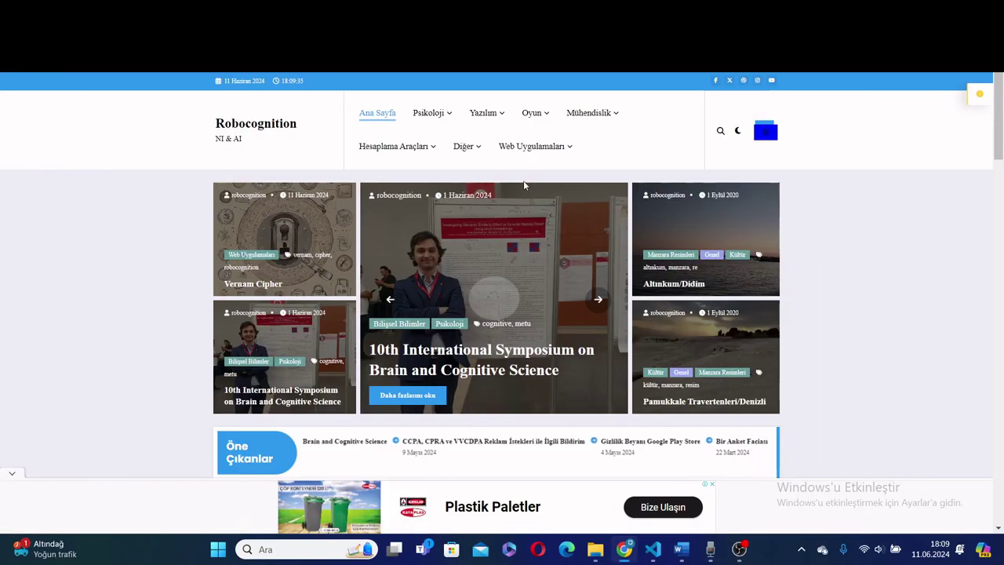
mouse_move(530, 149)
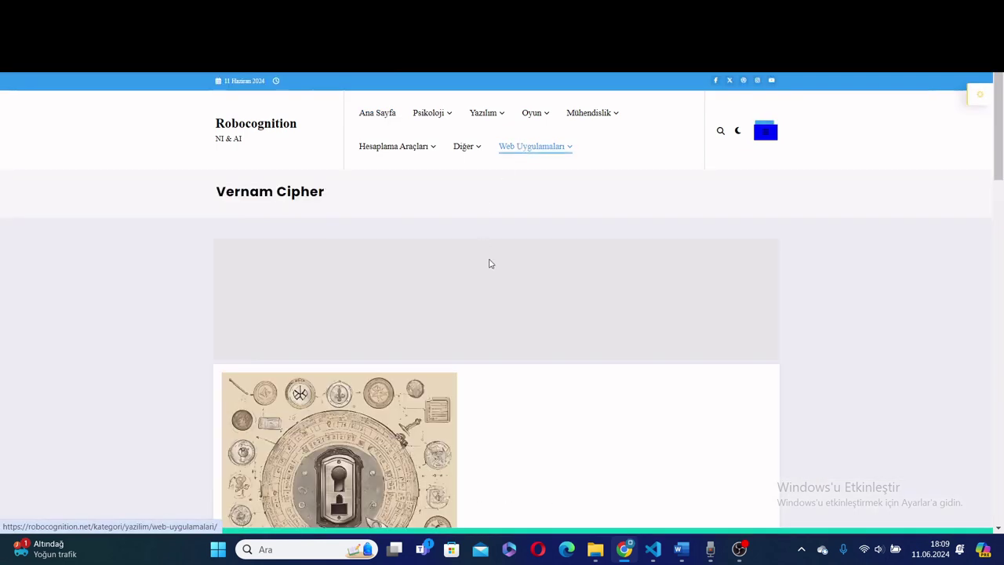
scroll(494, 261, down, 5)
scroll(496, 262, down, 3)
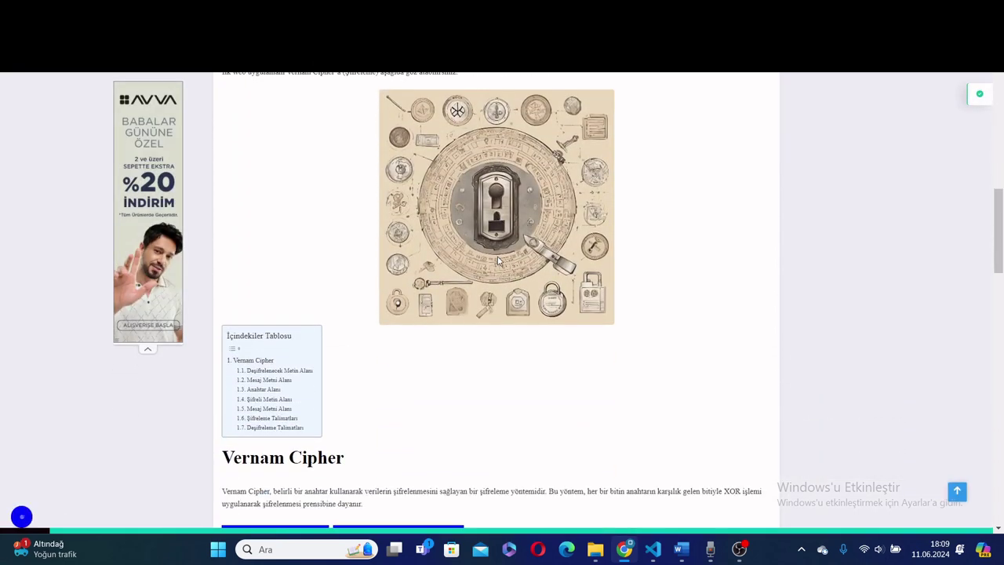
scroll(646, 267, up, 2)
scroll(620, 267, down, 3)
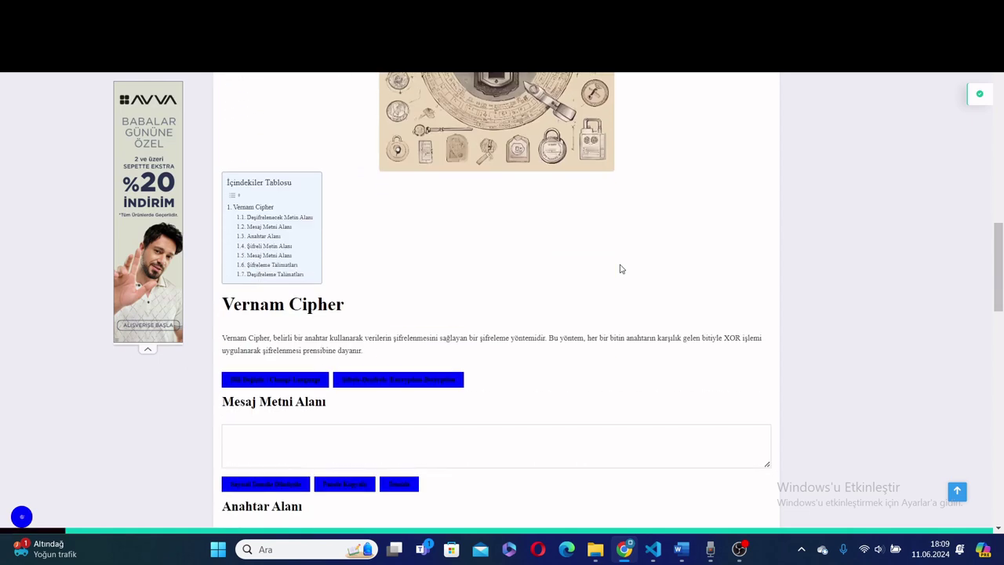
scroll(413, 316, down, 3)
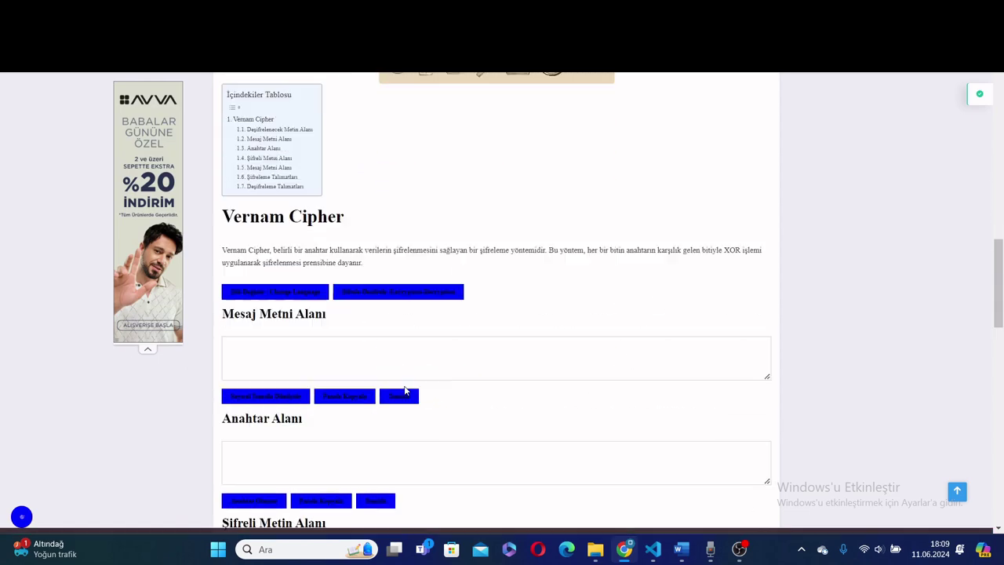
scroll(404, 360, up, 2)
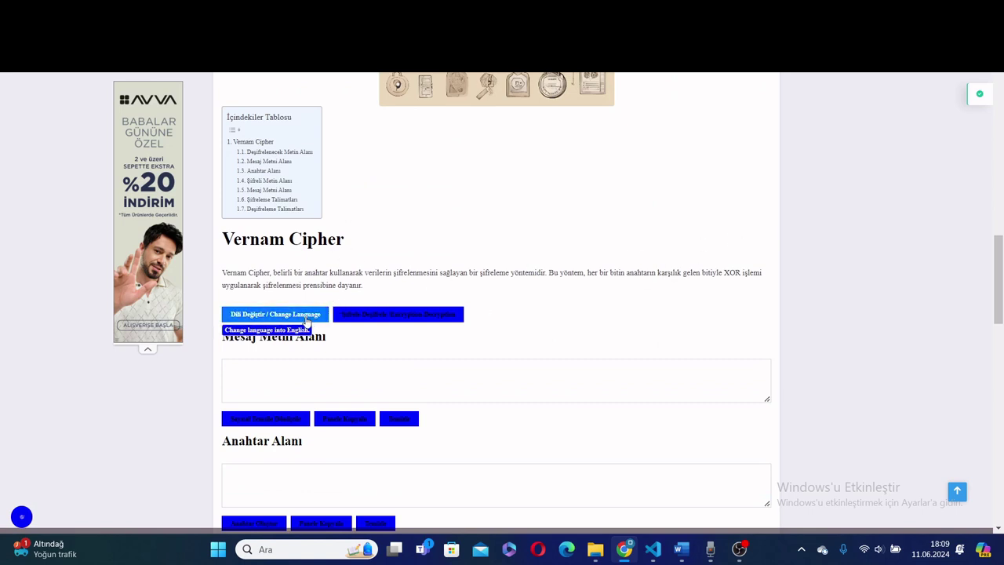
Switch the cipher app to English and enter 'hello world' in the Message Area
click(308, 319)
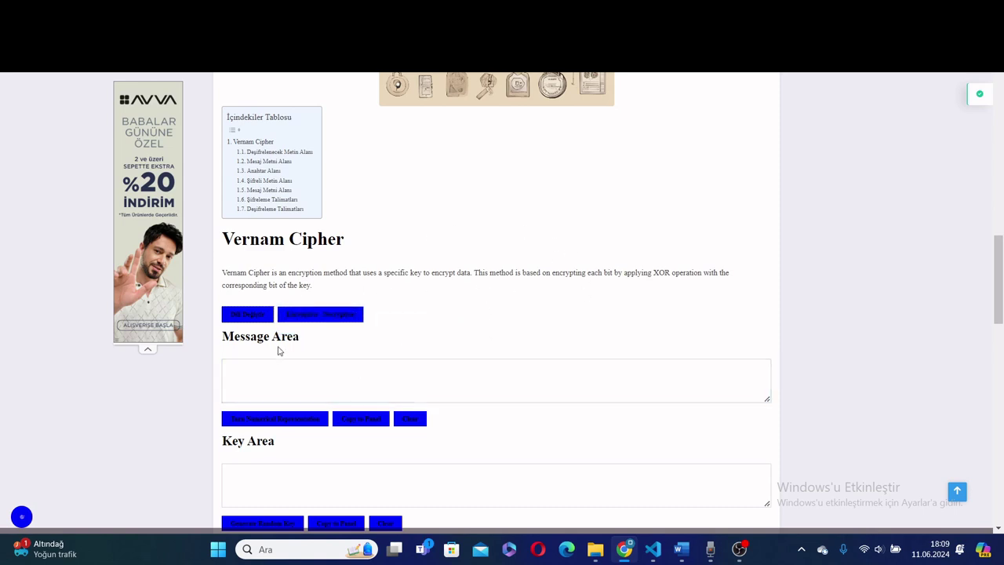
click(262, 389)
scroll(262, 389, down, 2)
click(258, 257)
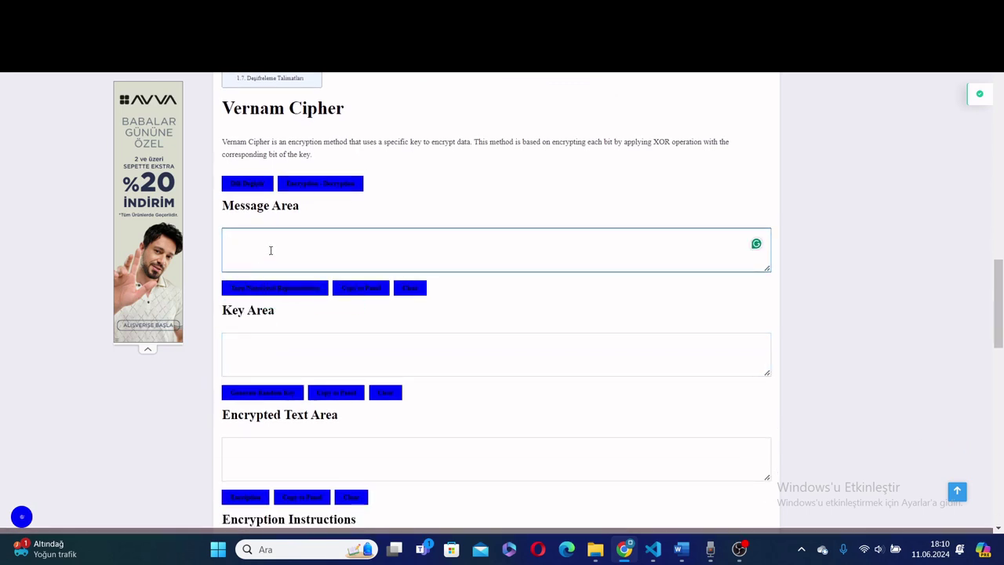
text(h)
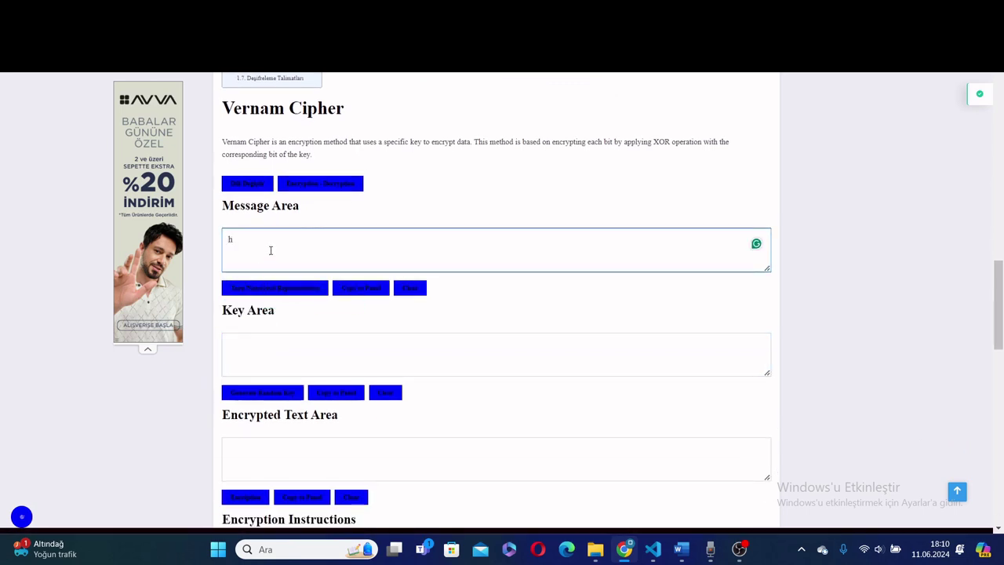
text(ello world)
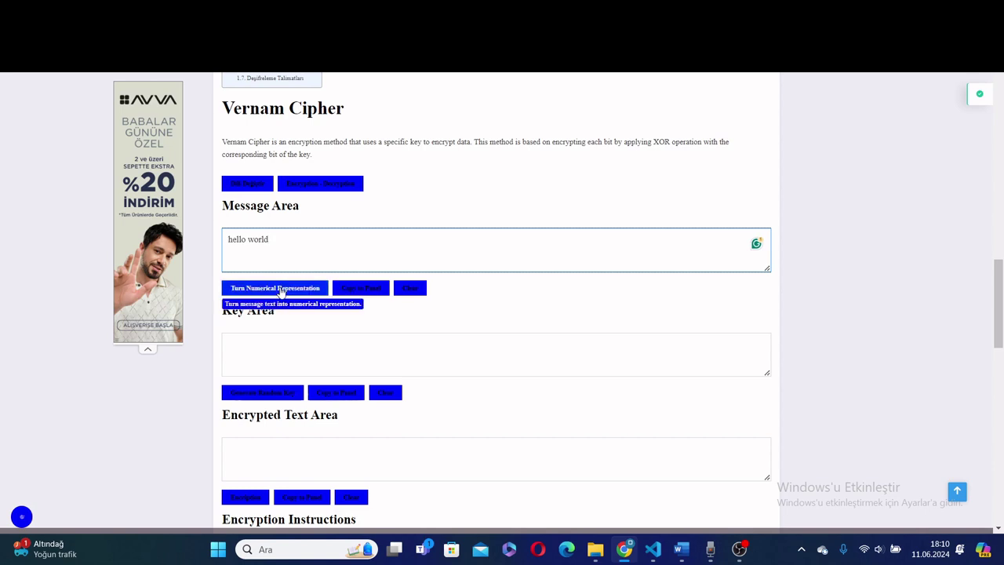
Convert 'hello world' to binary and generate a matching random binary key in the Key Area
click(282, 290)
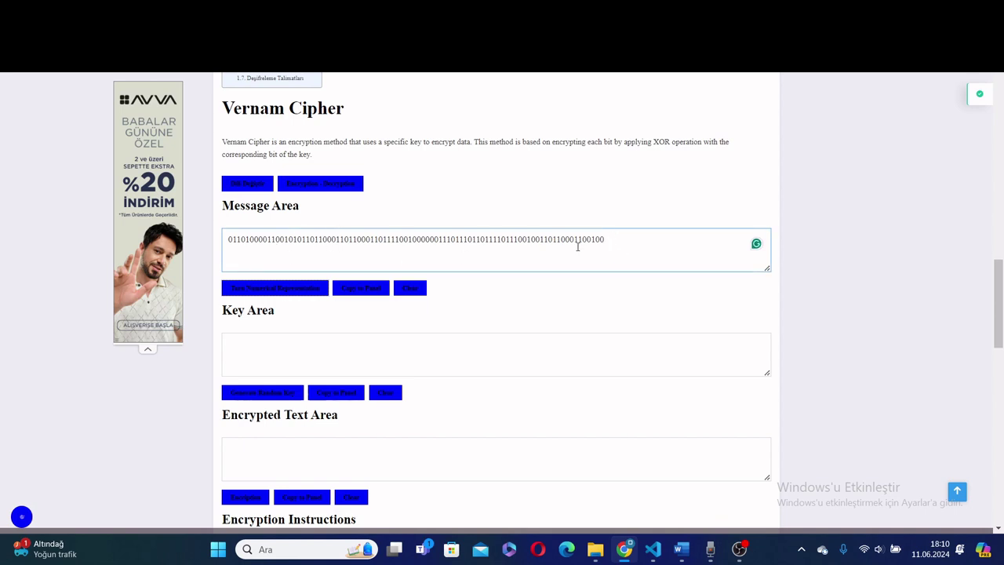
click(439, 298)
click(270, 343)
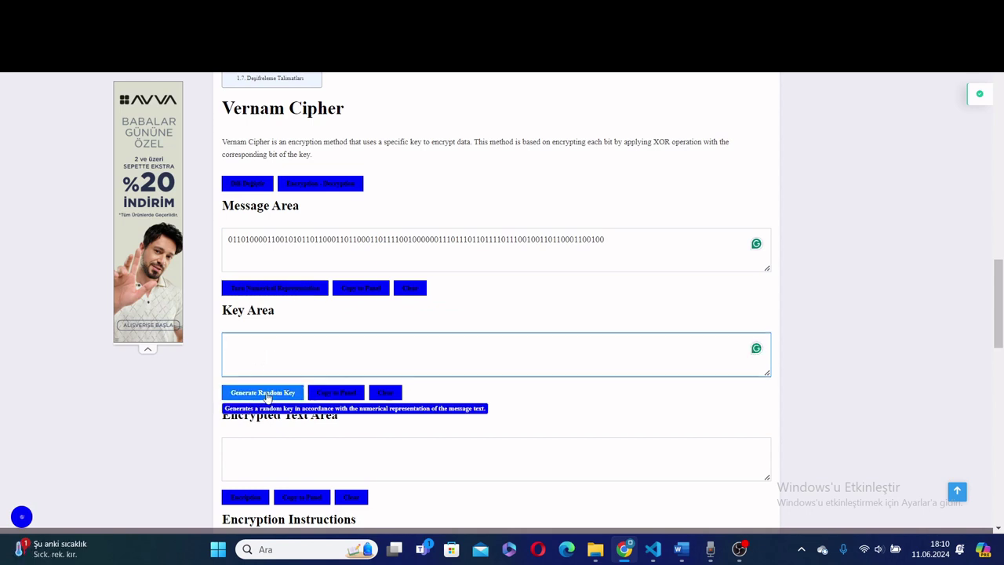
click(265, 396)
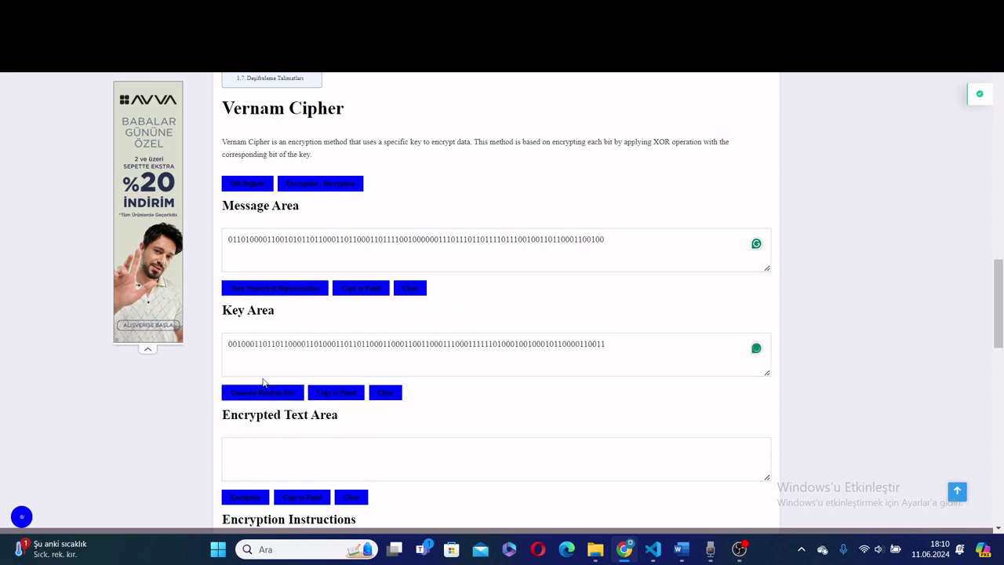
click(268, 357)
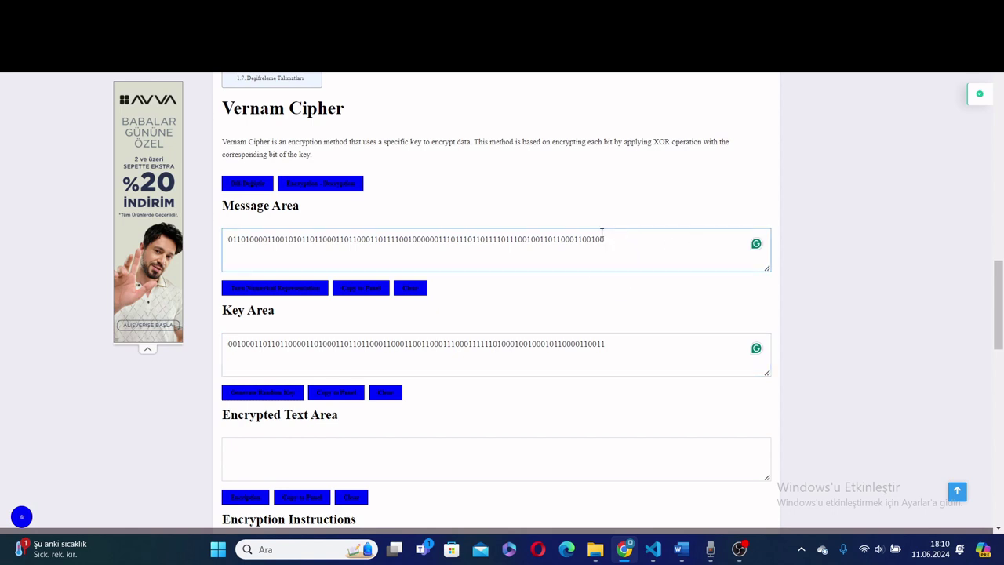
Encrypt the binary message with the key, then copy the ciphertext and dismiss the copied alert
scroll(235, 439, down, 2)
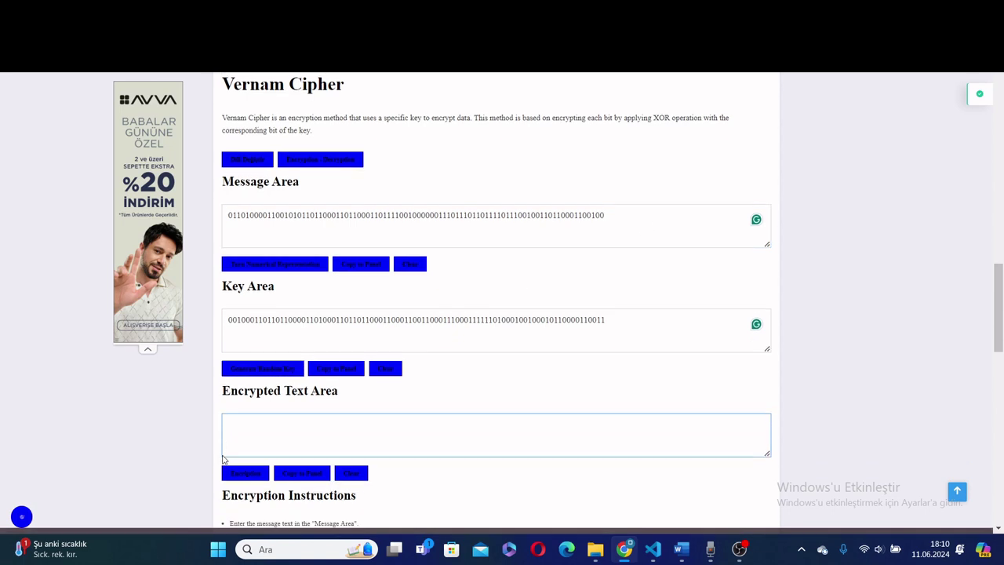
click(249, 332)
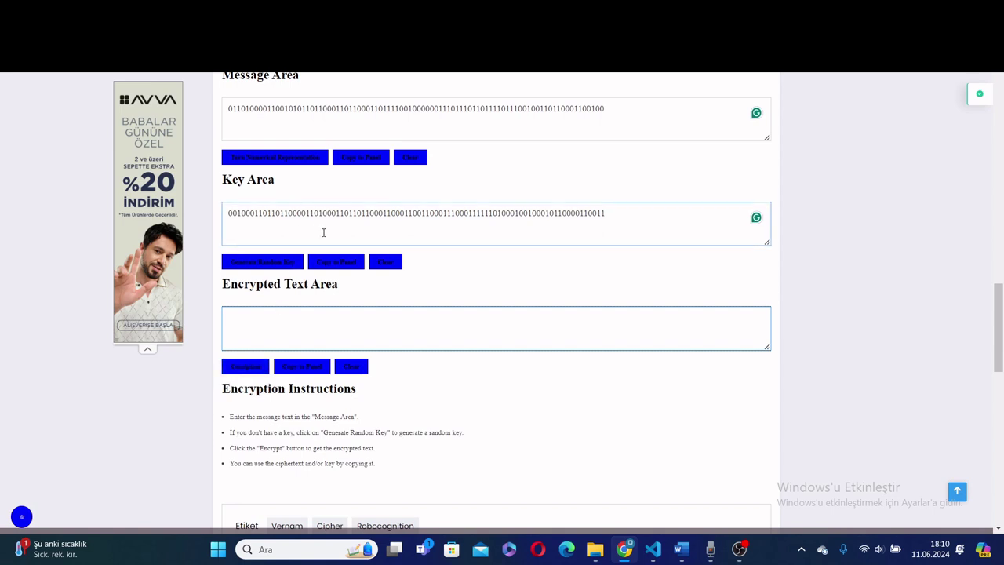
scroll(323, 233, up, 1)
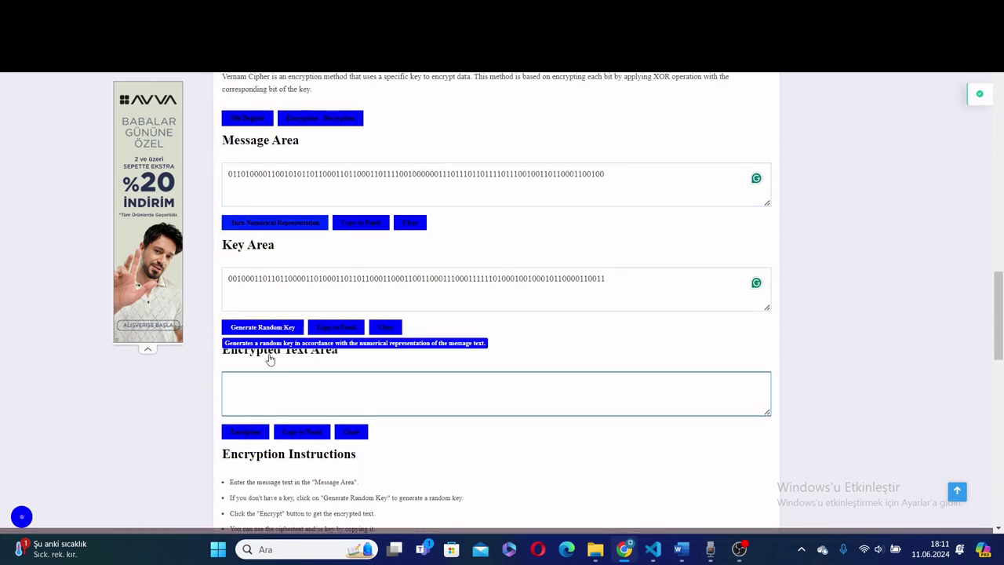
click(246, 432)
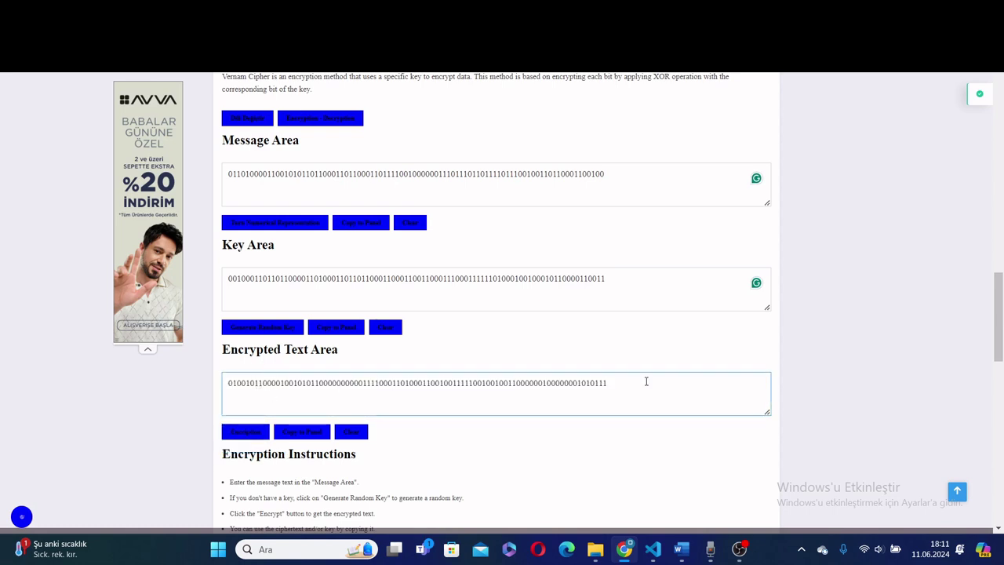
click(272, 390)
click(297, 434)
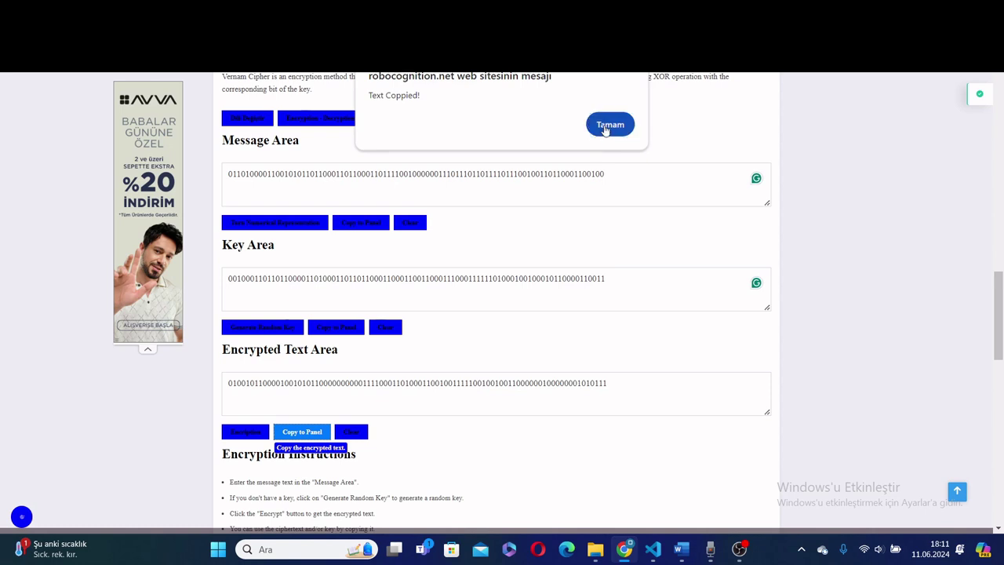
click(604, 127)
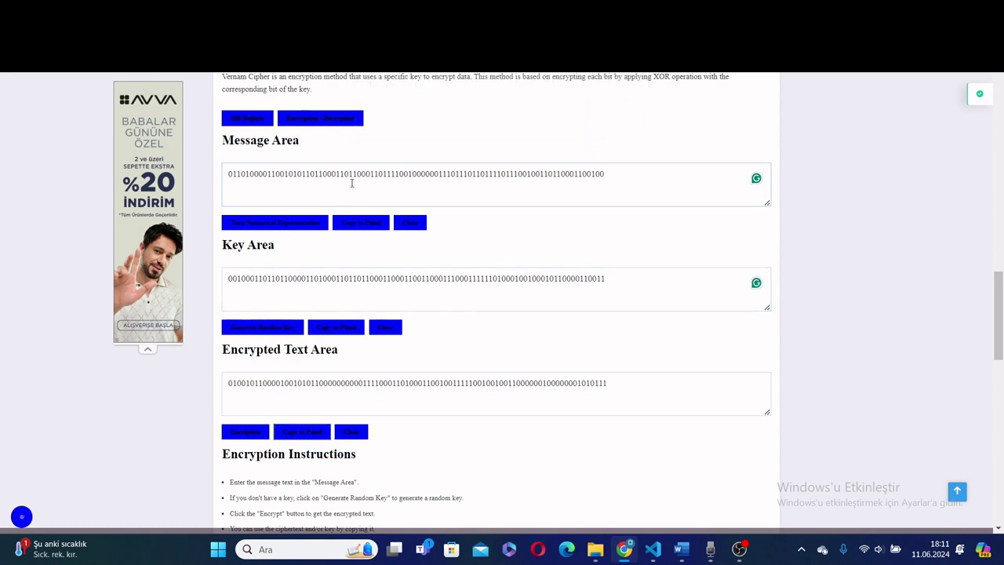
Switch to decryption mode and paste the ciphertext into the Decipher Text Area beside the key
click(352, 179)
key(ctrl+a)
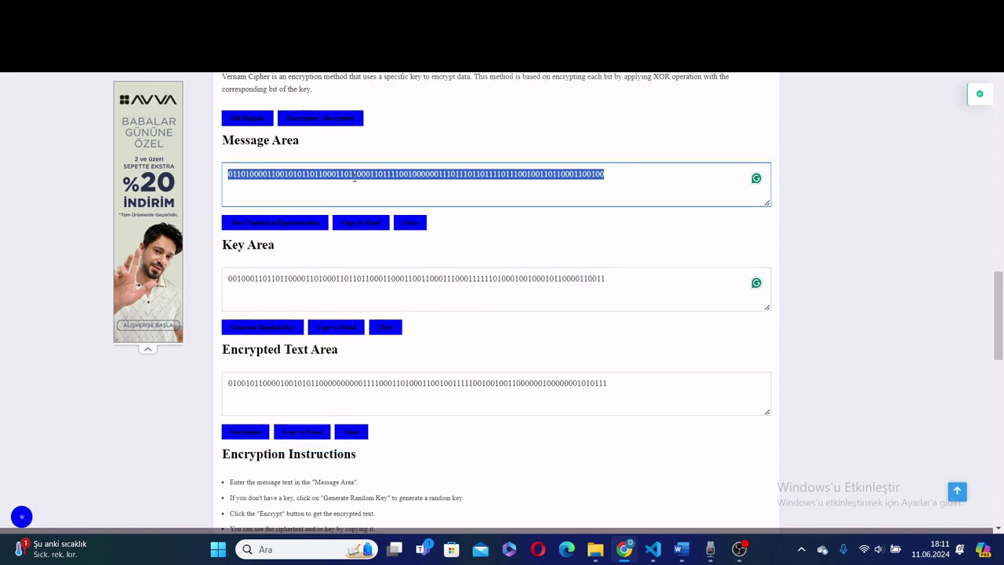
click(320, 117)
click(331, 185)
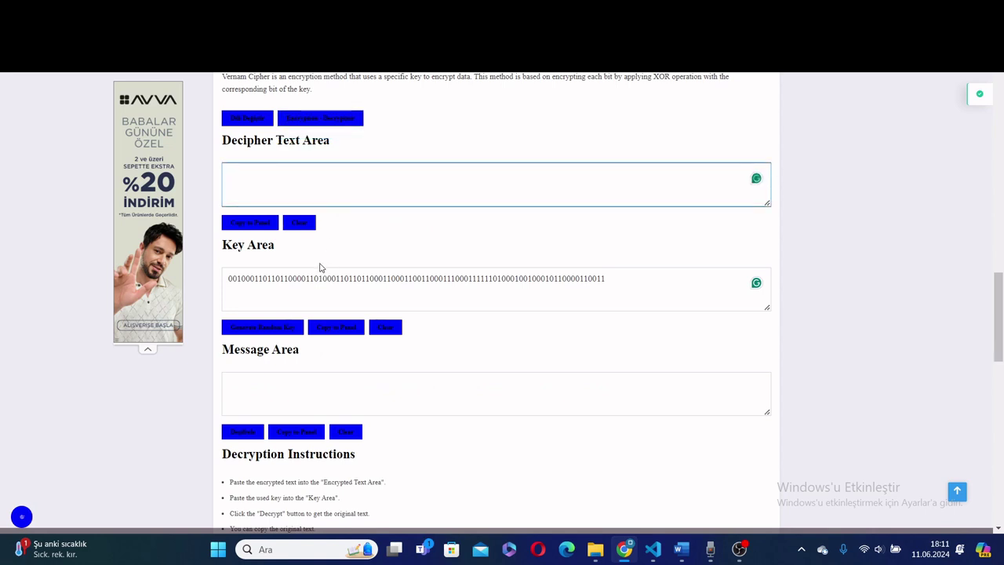
key(ctrl+v)
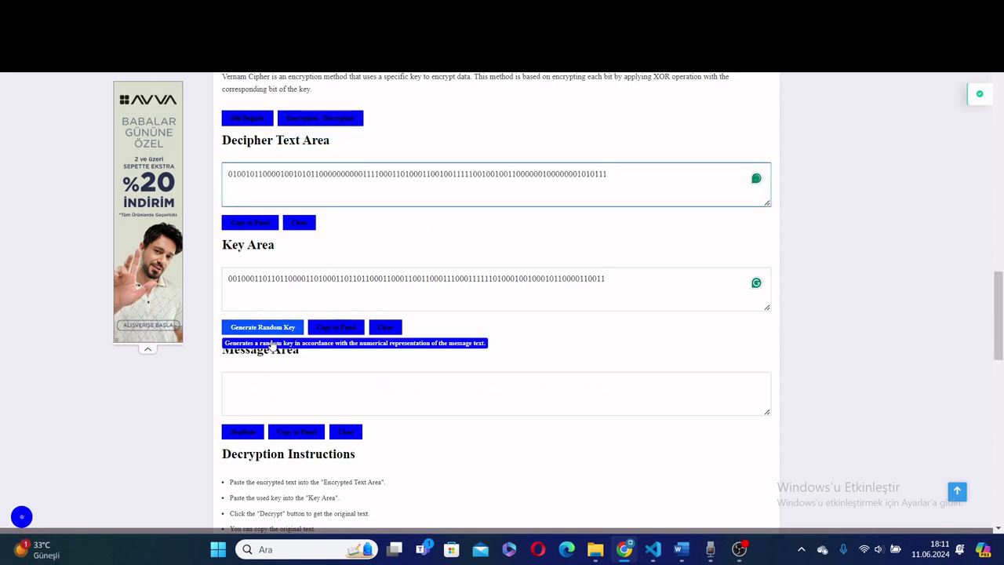
click(310, 280)
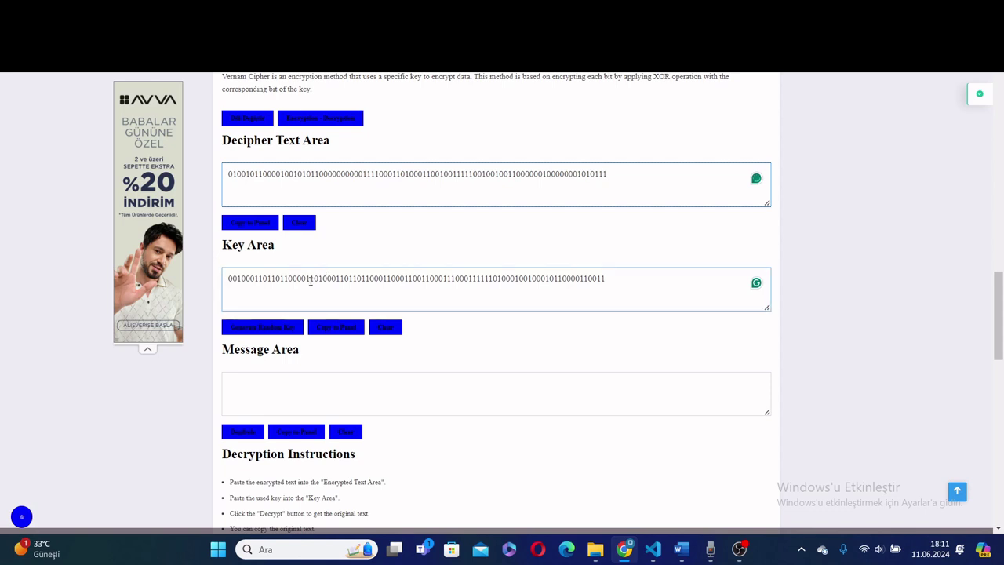
Decrypt the ciphertext back to 'hello world' and select the recovered text
click(240, 436)
click(234, 397)
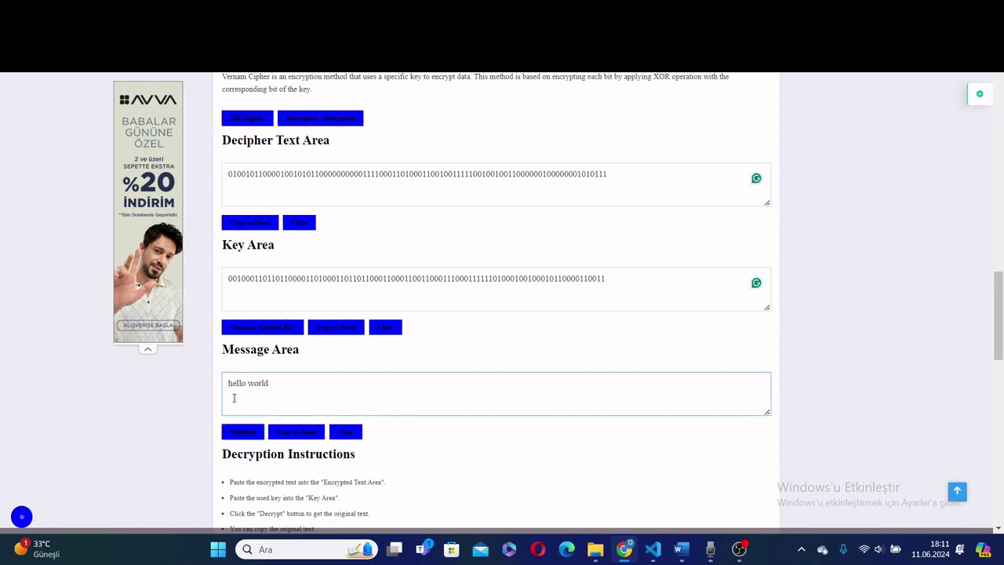
scroll(234, 398, down, 2)
scroll(234, 397, up, 3)
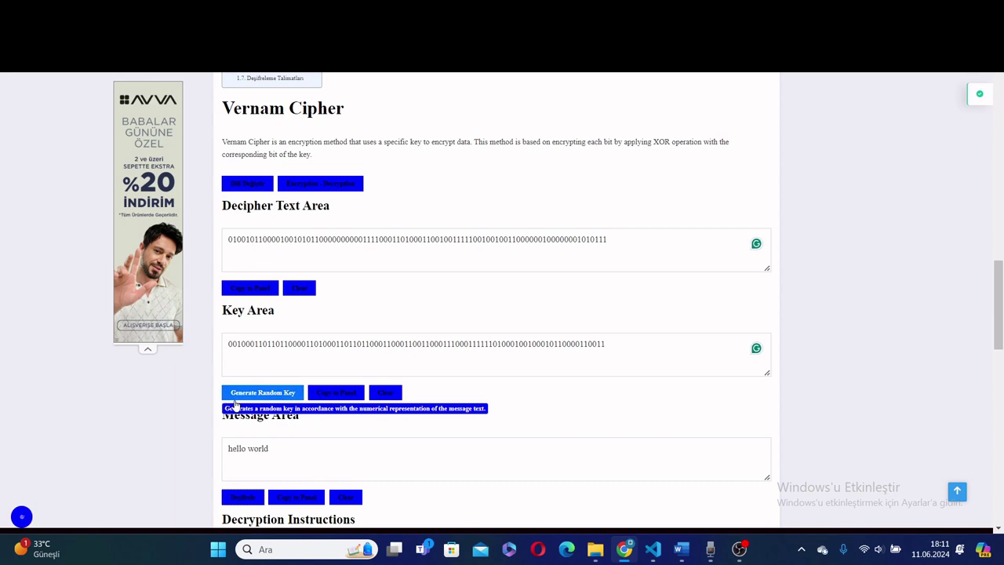
scroll(235, 404, down, 1)
scroll(235, 405, down, 1)
drag(271, 320, 227, 318)
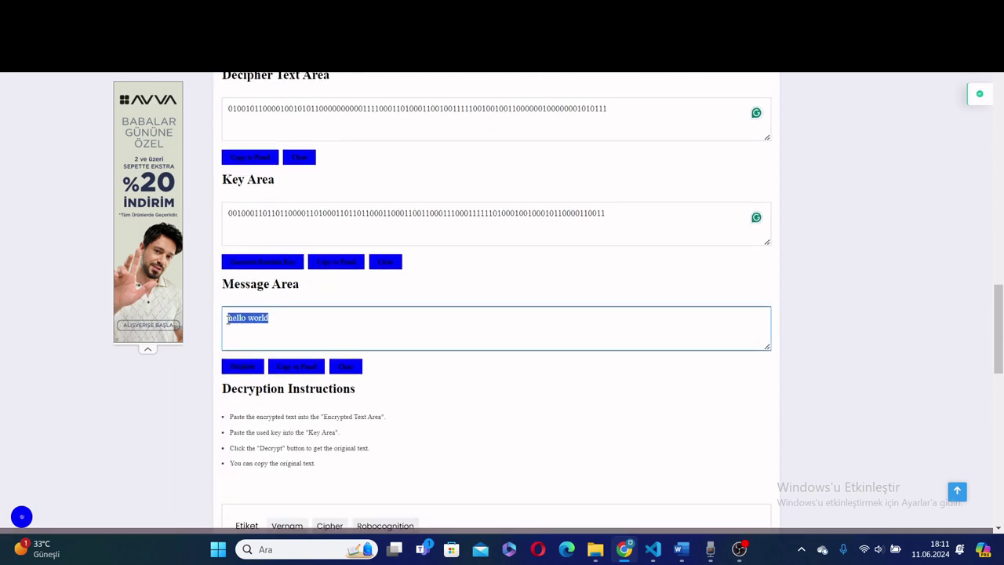
scroll(275, 332, up, 2)
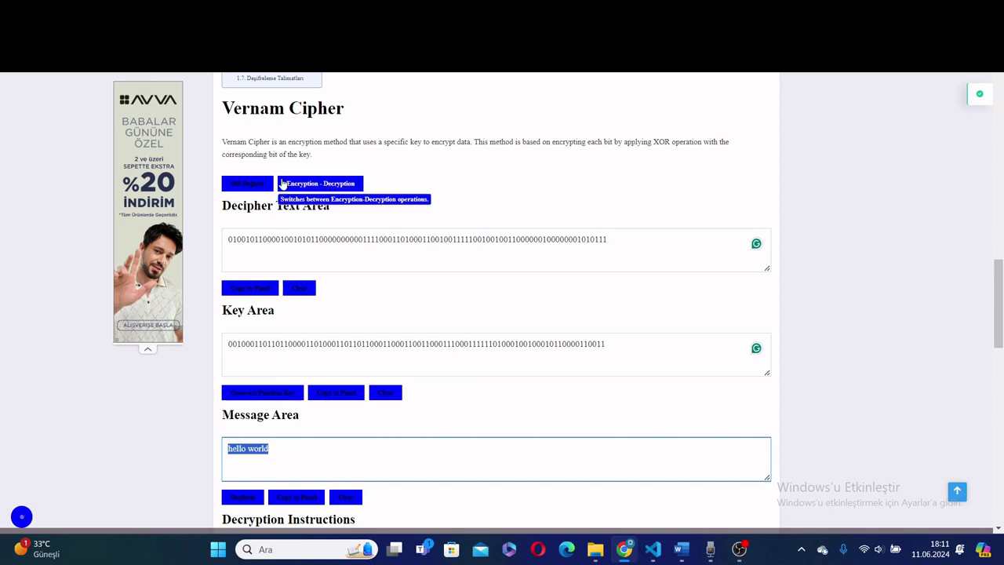
Switch to encryption mode, showing the binary message, key and ciphertext
click(320, 185)
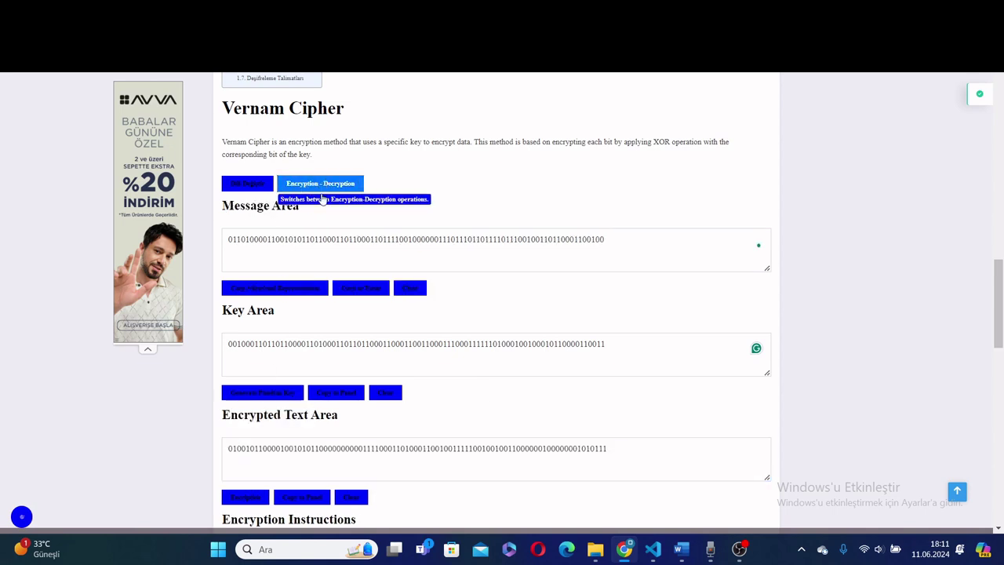
scroll(318, 246, down, 2)
scroll(314, 253, up, 2)
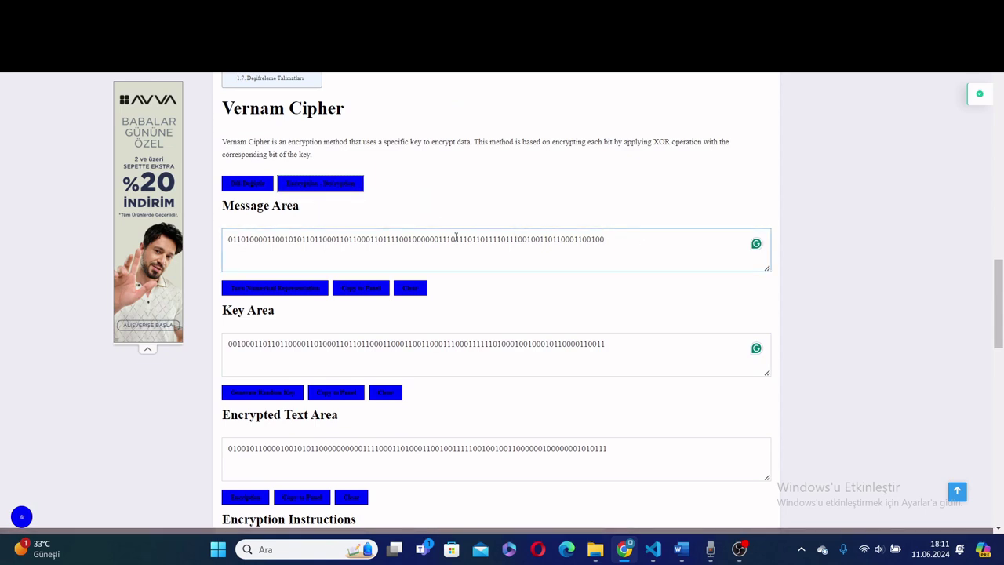
Toggle between encryption and decryption views, ending on decryption with ciphertext, key and 'hello world'
click(337, 182)
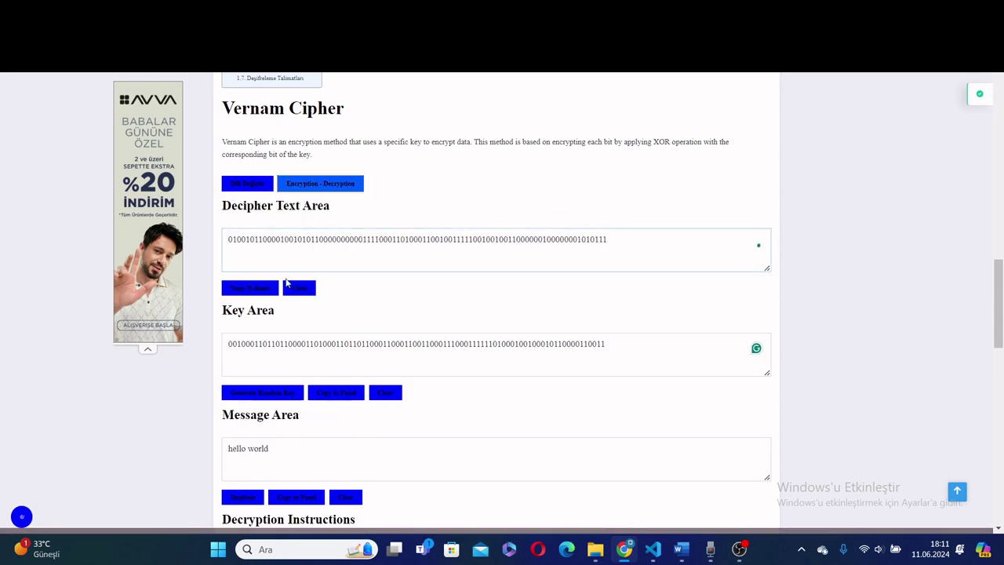
scroll(287, 287, down, 2)
scroll(291, 404, up, 4)
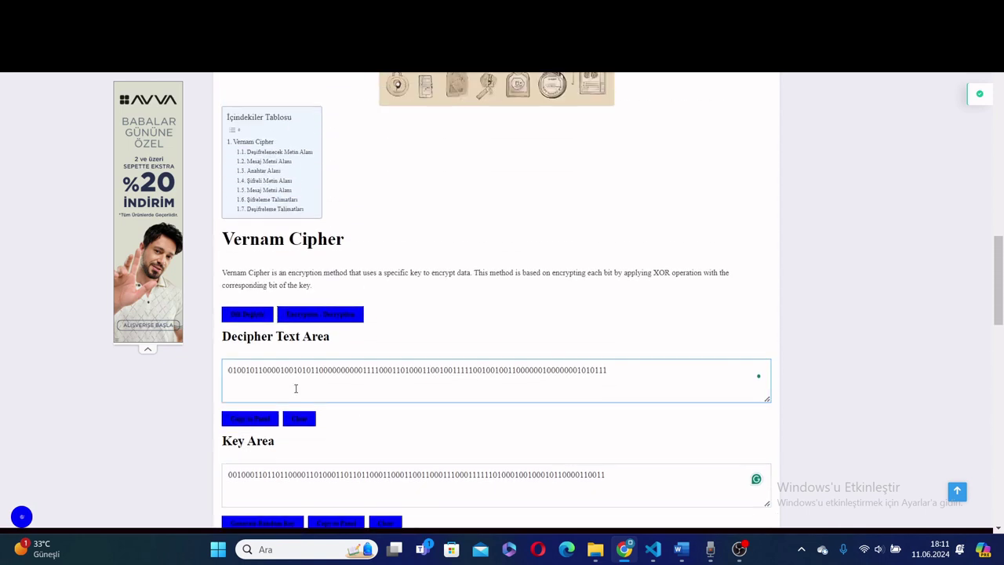
scroll(270, 312, down, 5)
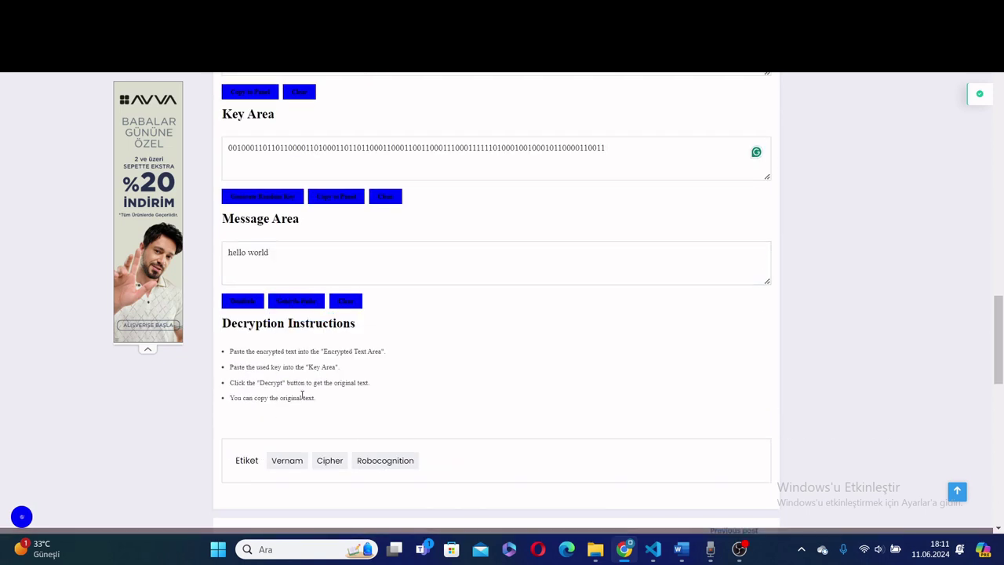
scroll(319, 397, up, 4)
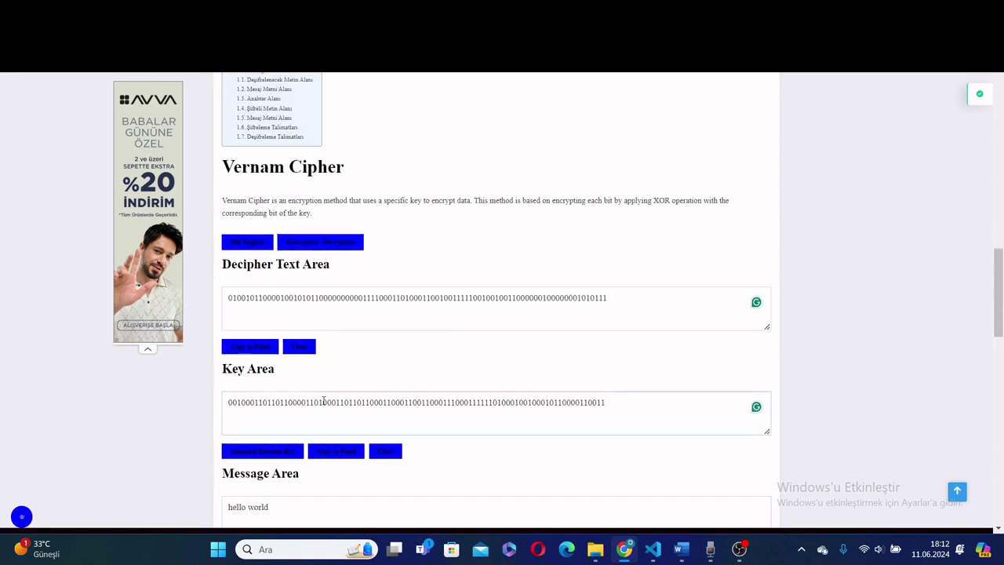
scroll(407, 258, down, 3)
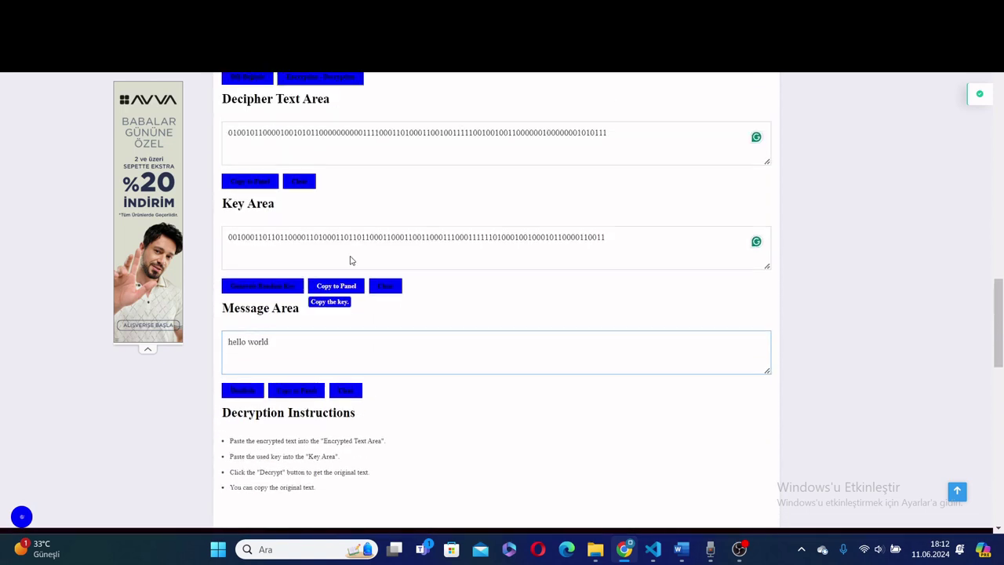
scroll(344, 236, up, 1)
click(318, 118)
scroll(322, 321, down, 1)
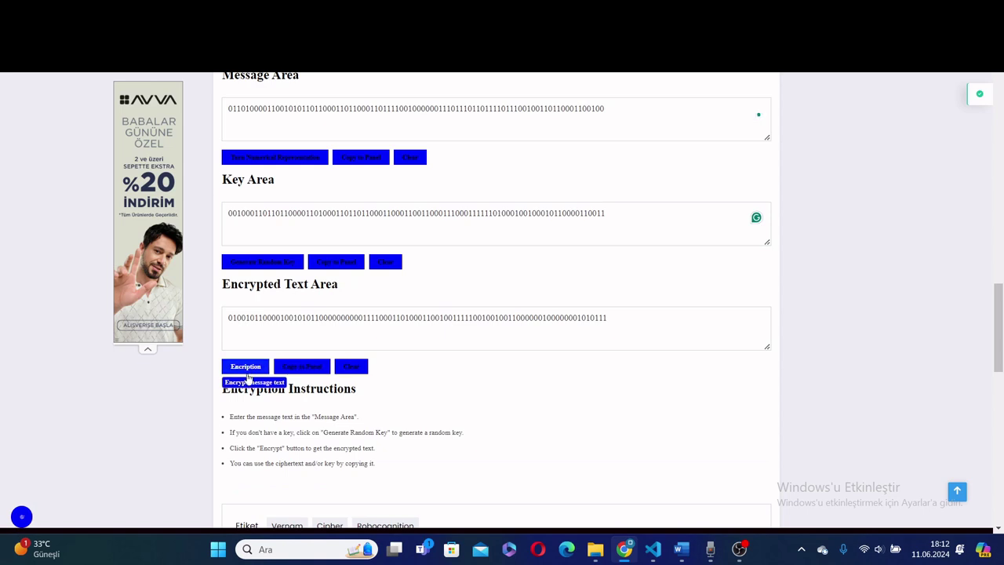
scroll(312, 341, up, 1)
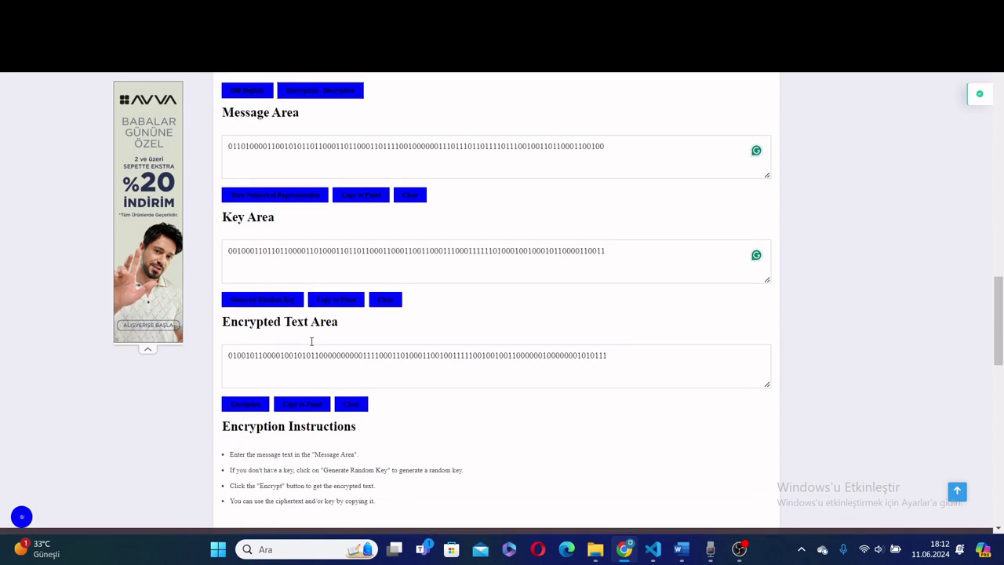
click(320, 117)
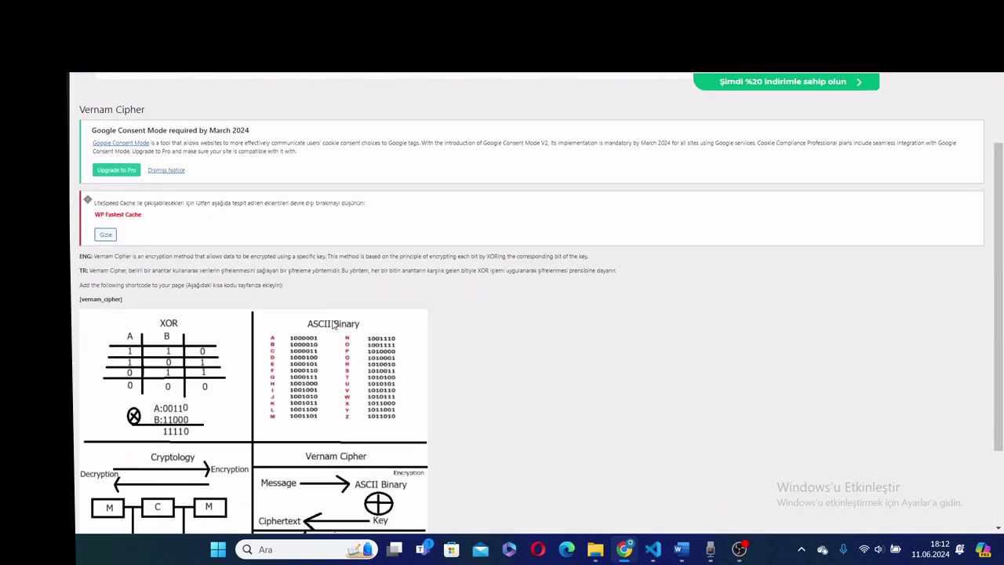
Scroll the Vernam Cipher plugin page and highlight its English description
scroll(334, 326, down, 1)
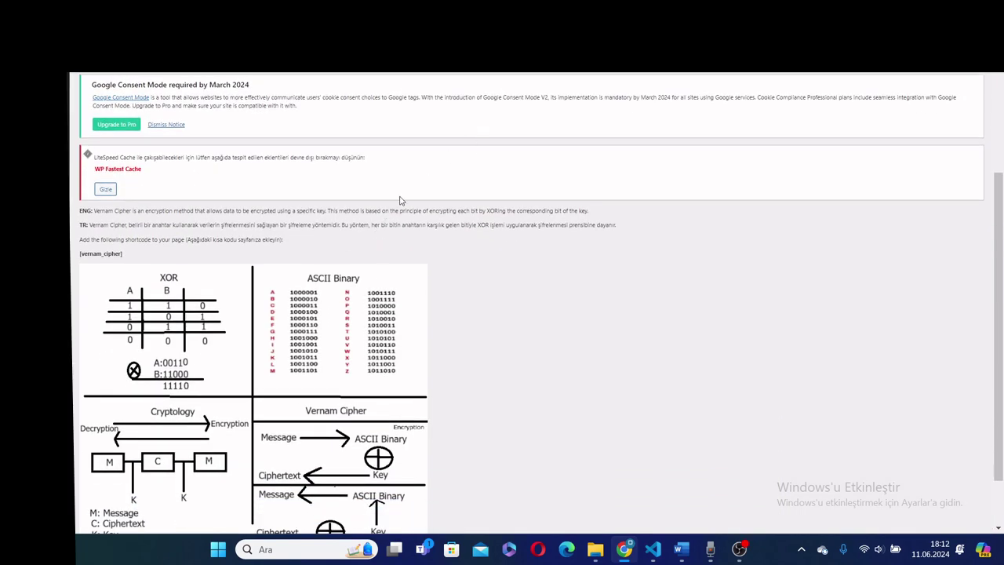
scroll(392, 228, up, 3)
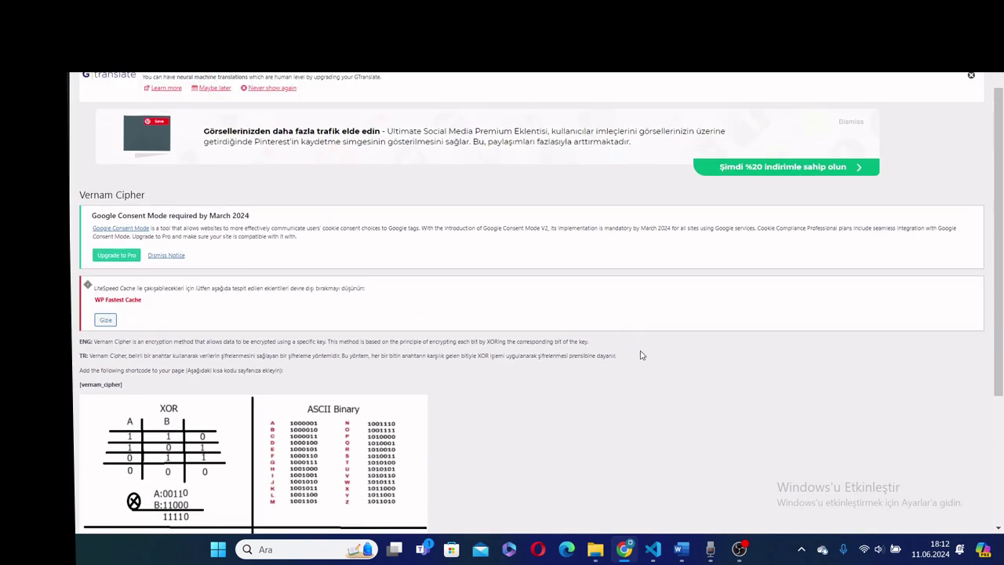
scroll(182, 355, down, 1)
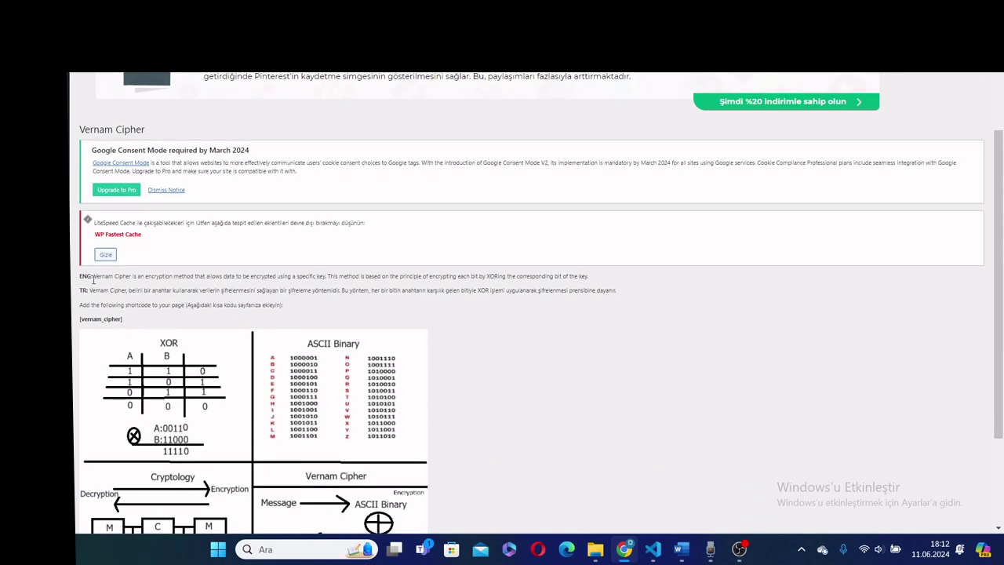
drag(82, 276, 640, 295)
click(520, 295)
Select the [vernam_cipher] shortcode in the plugin's embedding instructions
scroll(520, 296, down, 1)
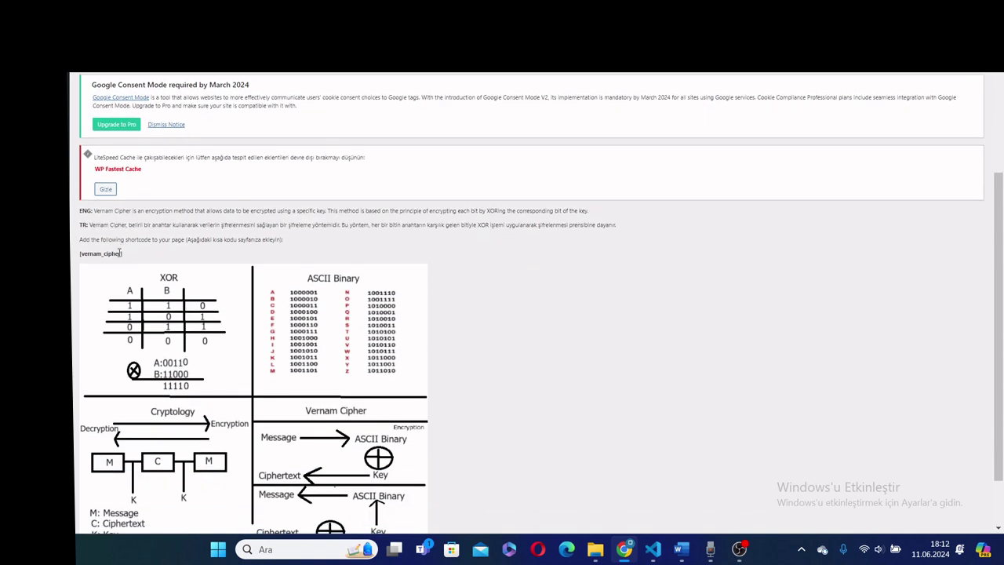
drag(125, 256, 80, 254)
scroll(443, 270, down, 1)
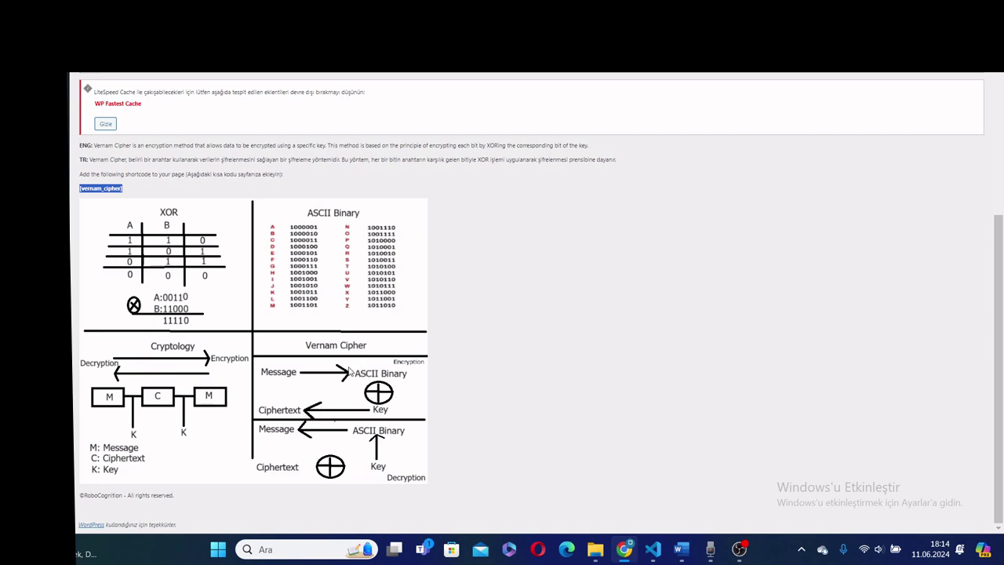
Bring the OBS Studio window to the front with the recording still running
click(739, 549)
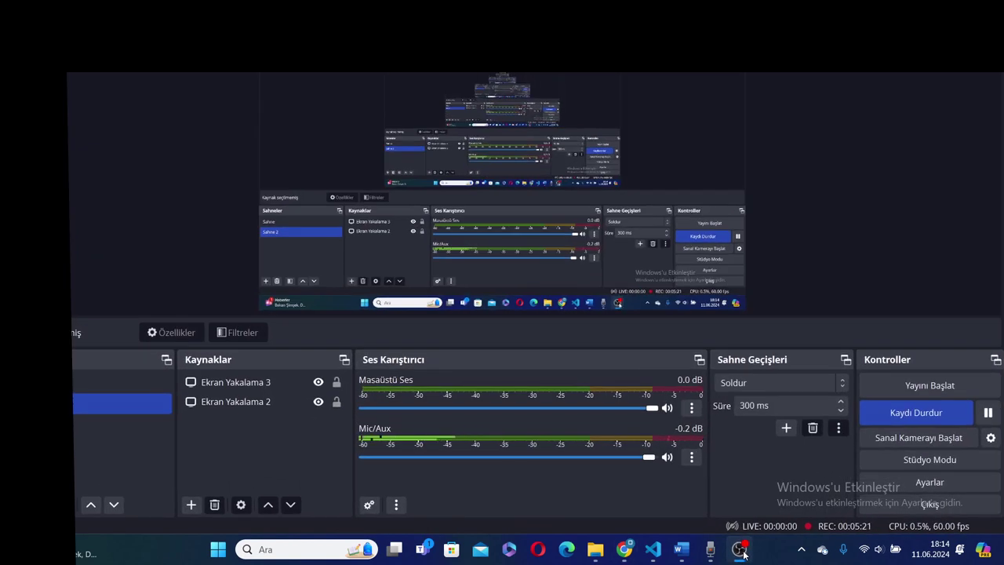